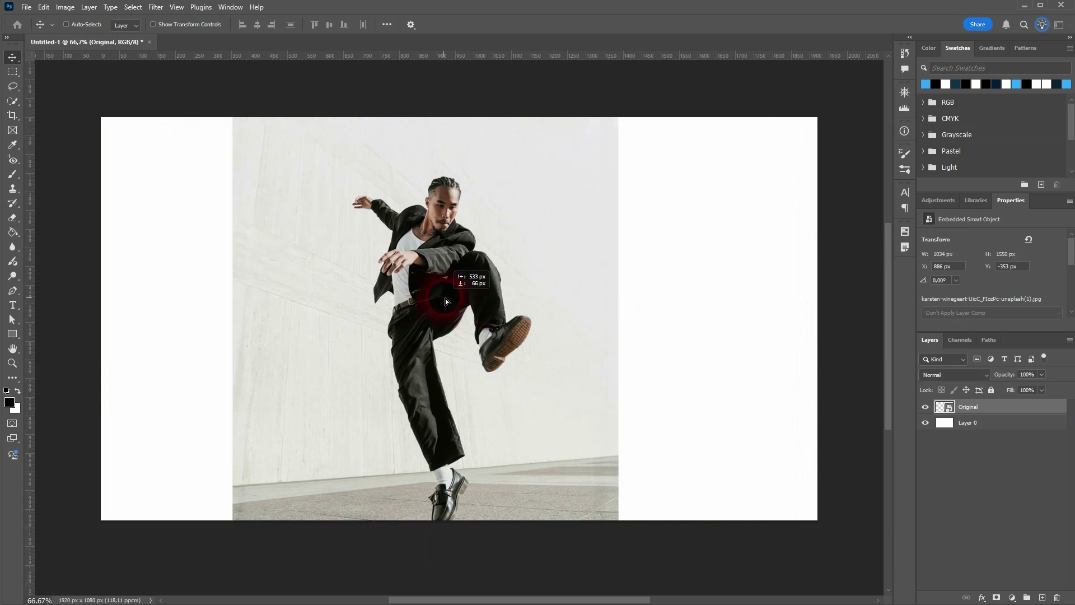
- Scale the Original photo down to about 792 × 1187 px and centre it horizontally on the canvas
key("ctrl+t")
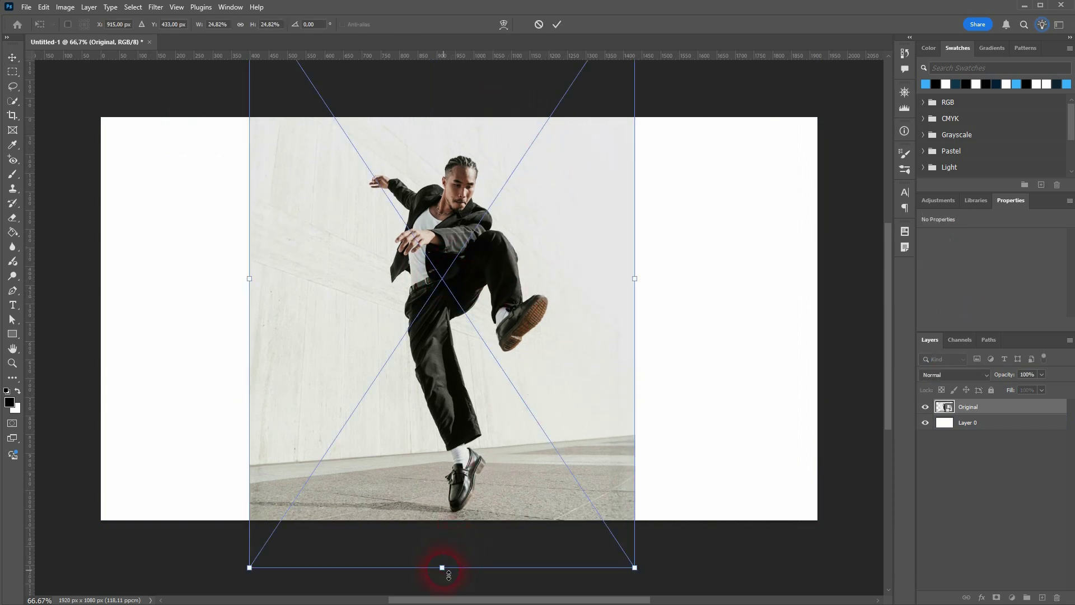
left_click_drag(448, 574, 446, 504)
left_click_drag(457, 312, 467, 314)
key("Return")
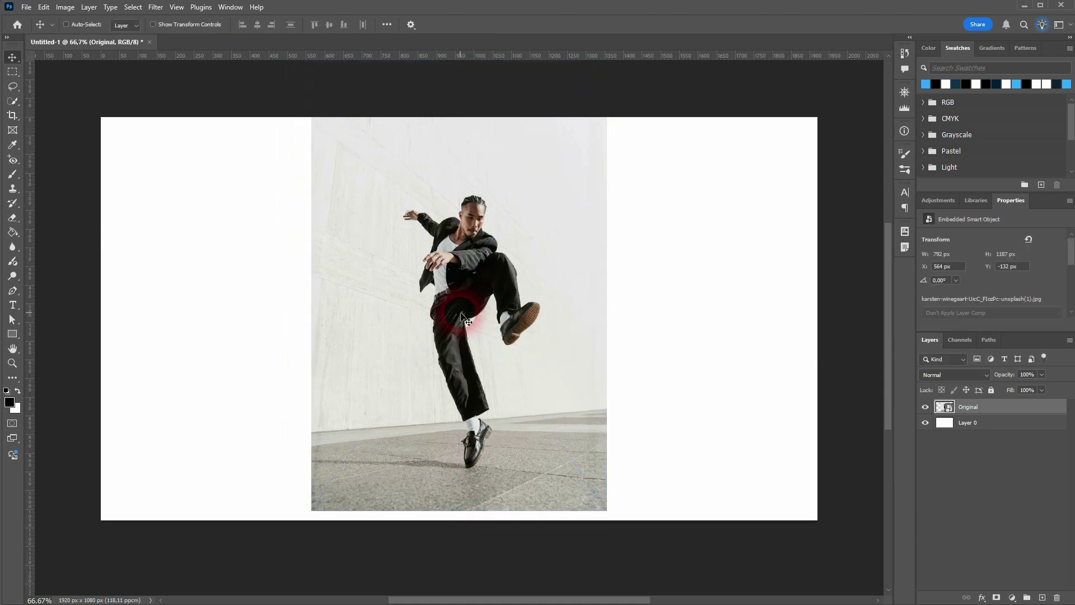
- Show the Contextual Task Bar and use it to remove the background from the Original photo
right_click(736, 291)
right_click(846, 276)
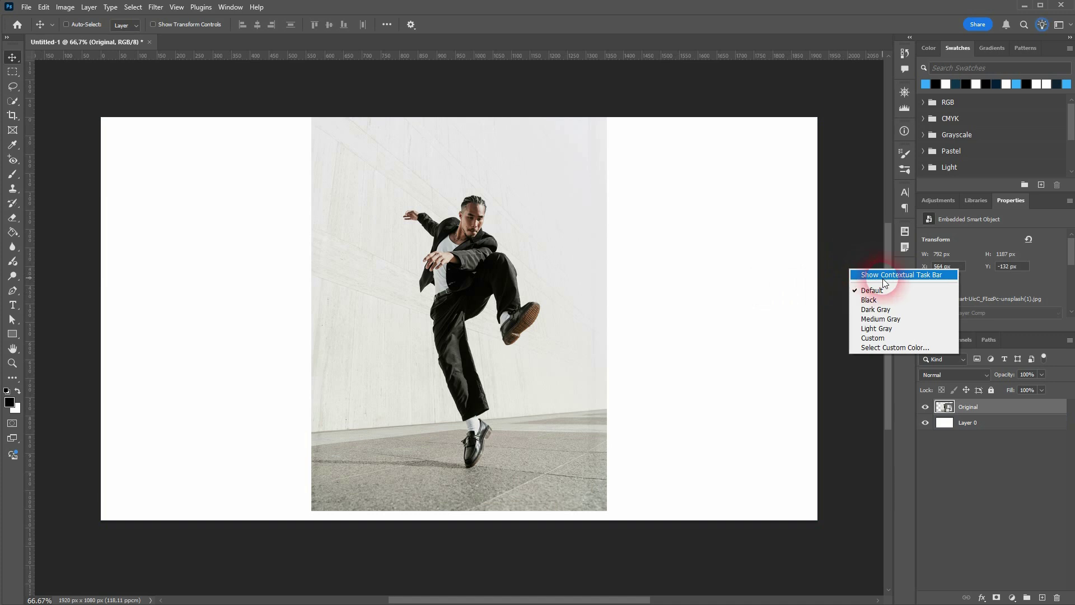
left_click(873, 273)
left_click(429, 535)
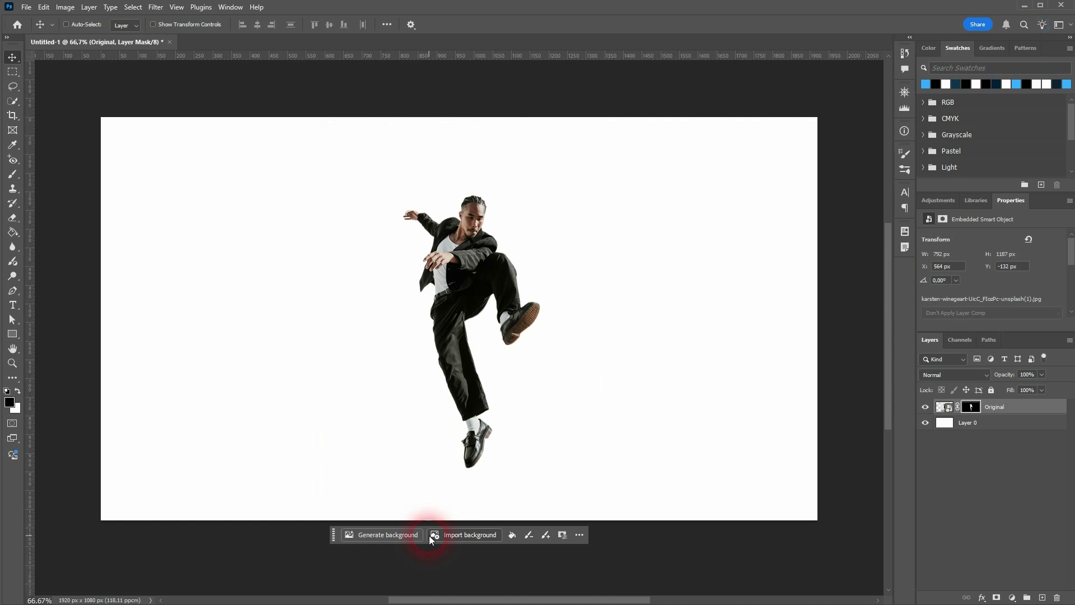
- Toggle the Original layer off and on to check the cutout, and hide the Contextual Task Bar
left_click(926, 409)
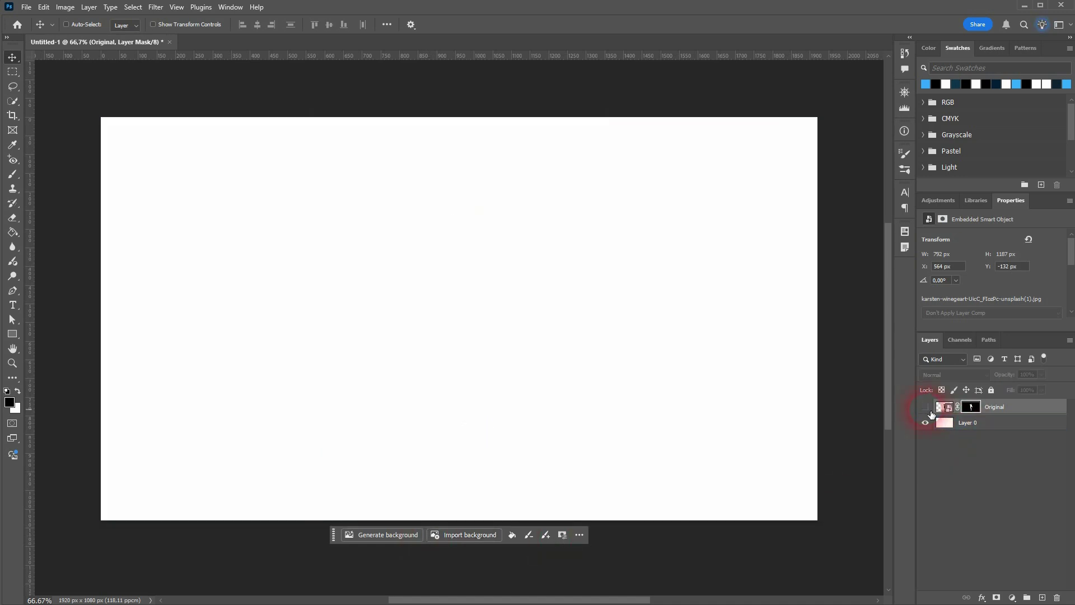
left_click(926, 408)
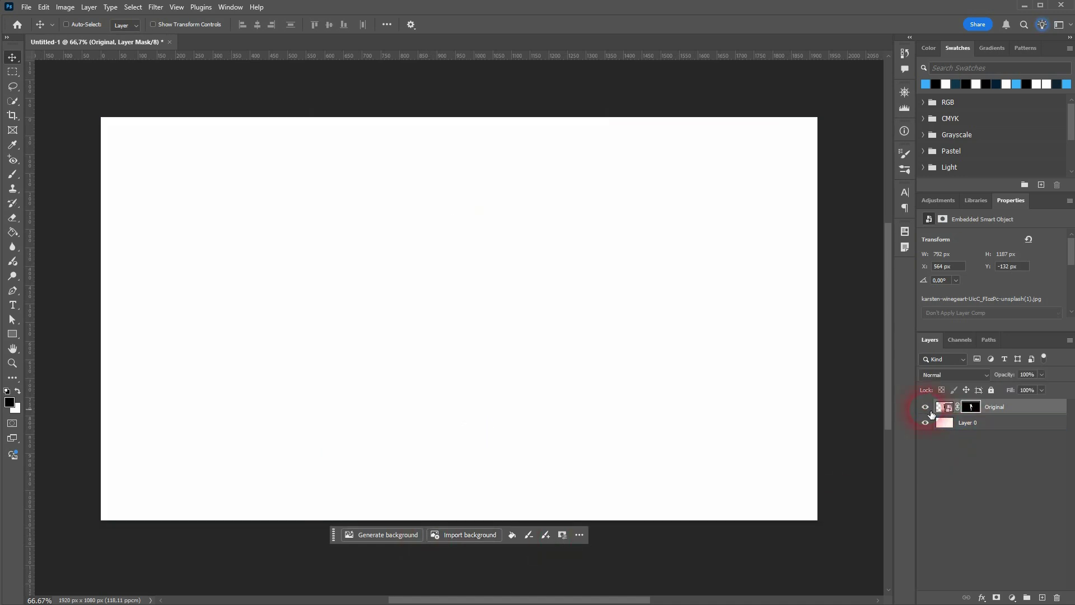
left_click(578, 535)
left_click(614, 479)
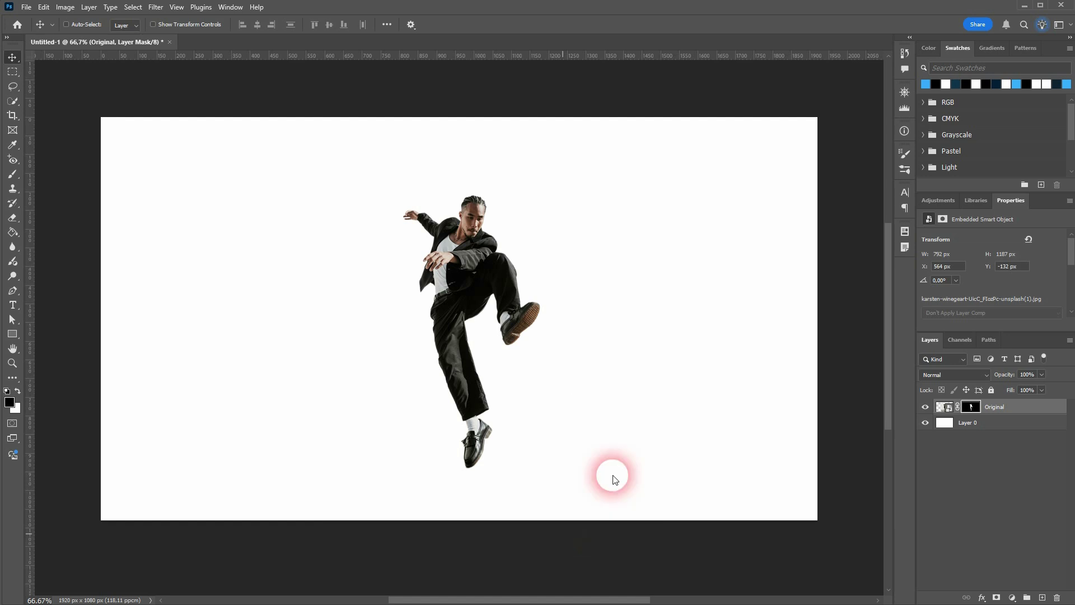
- Fill the white background on Layer 0 with pure red (ff0000) using the Paint Bucket tool
left_click(945, 410)
left_click(1035, 424)
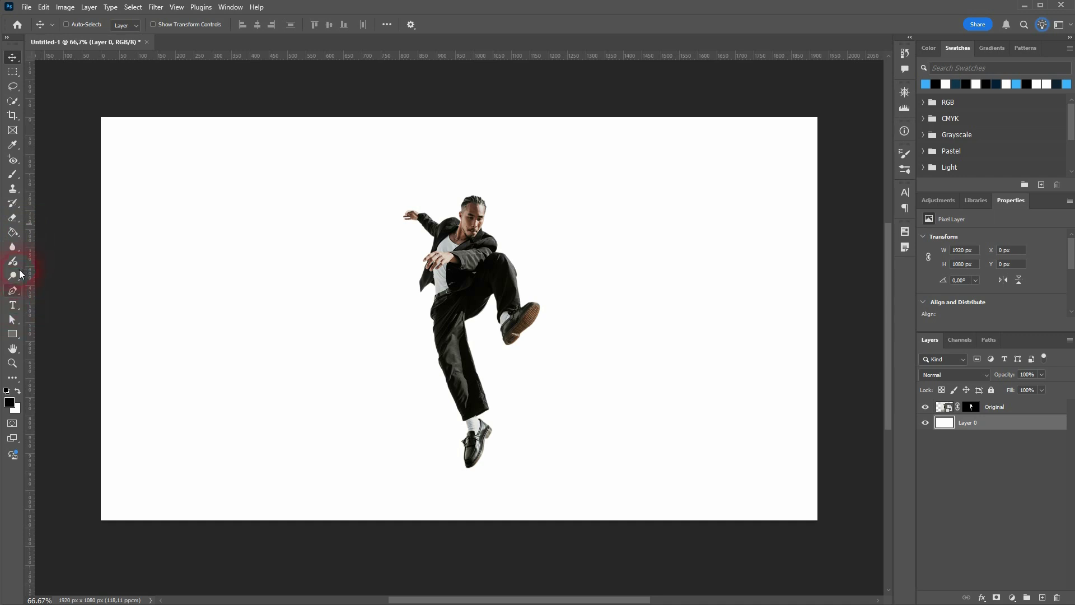
left_click_drag(12, 232, 77, 244)
left_click(9, 401)
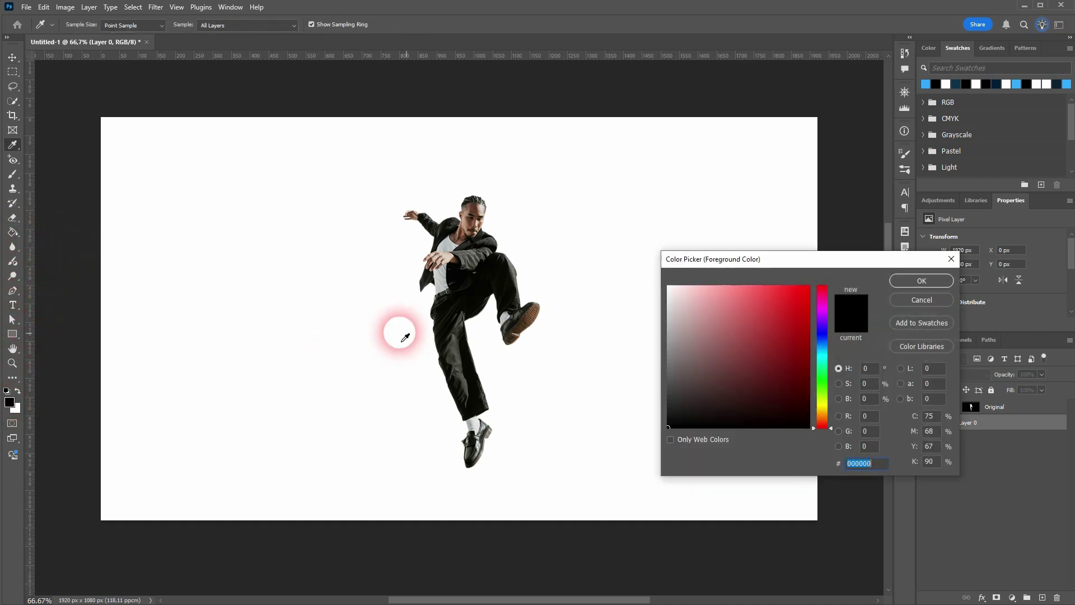
left_click_drag(794, 337, 920, 282)
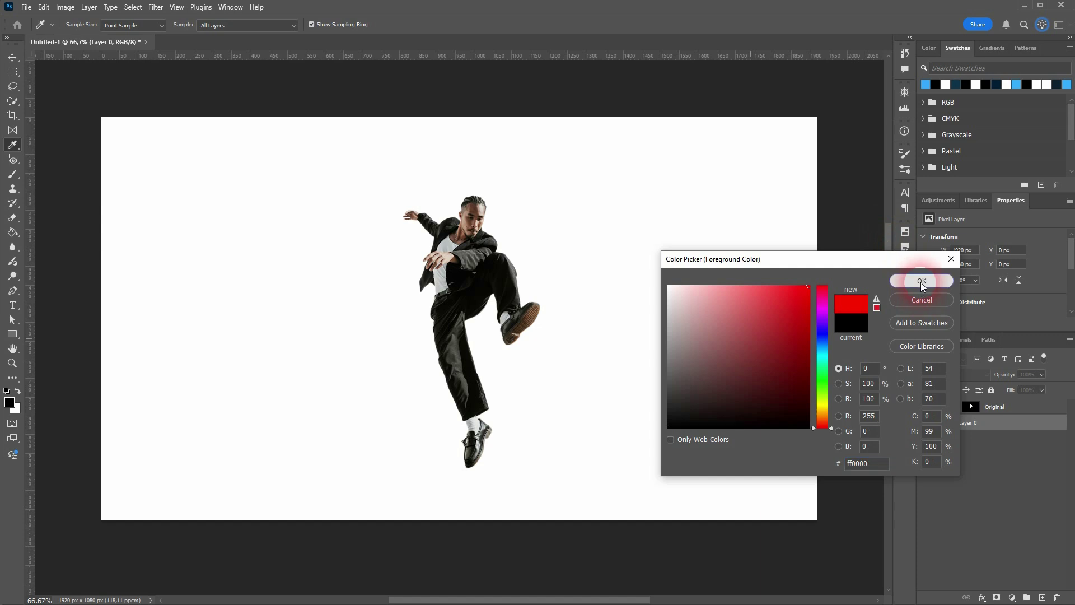
left_click(921, 282)
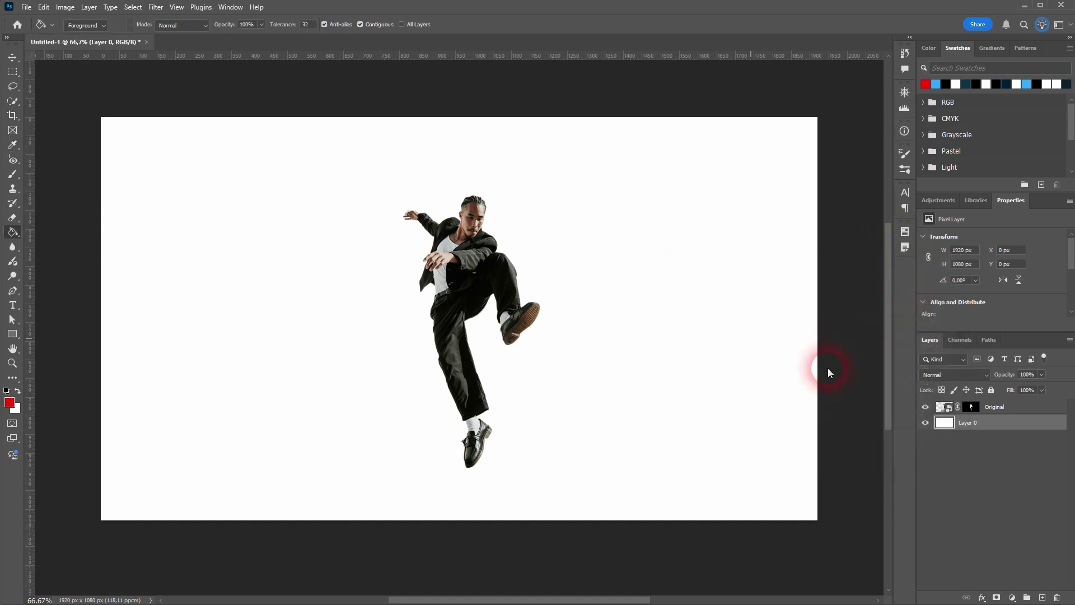
left_click(795, 449)
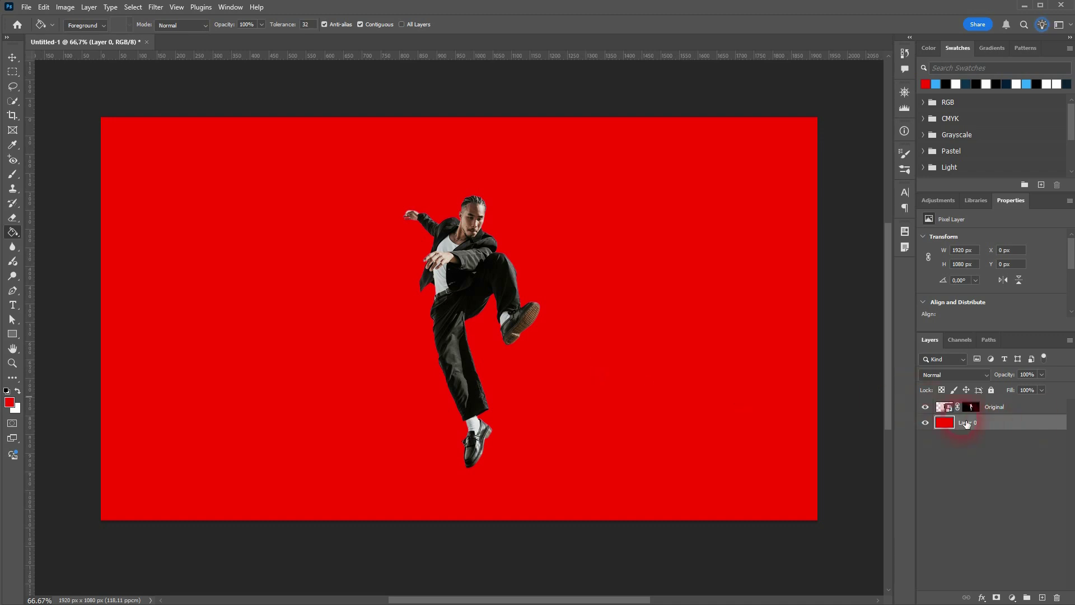
- Select the Original layer and set the Pen tool's shape fill to black
left_click(945, 406)
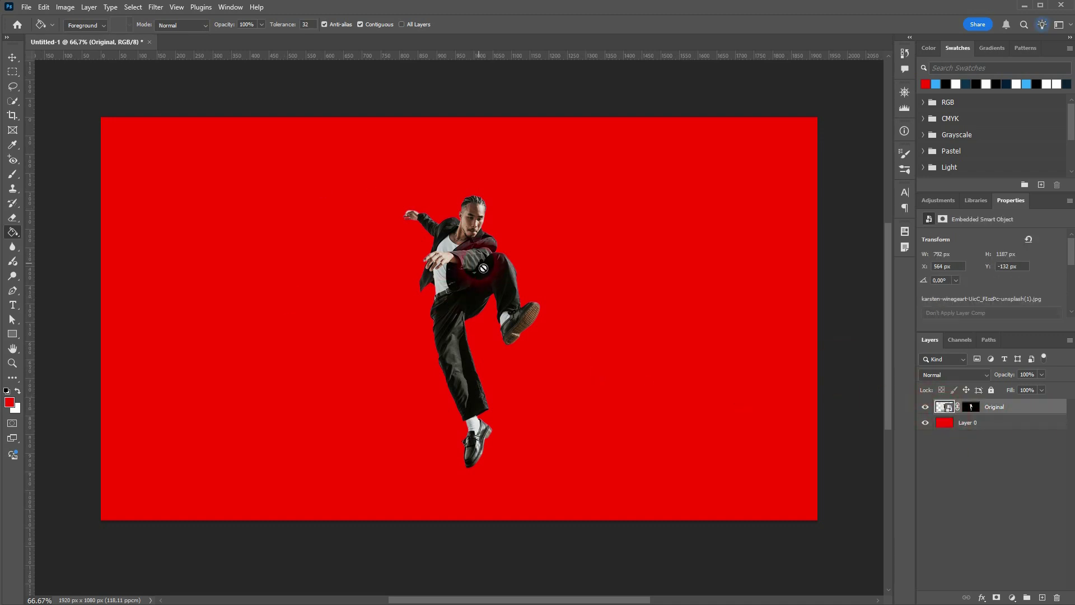
left_click(13, 293)
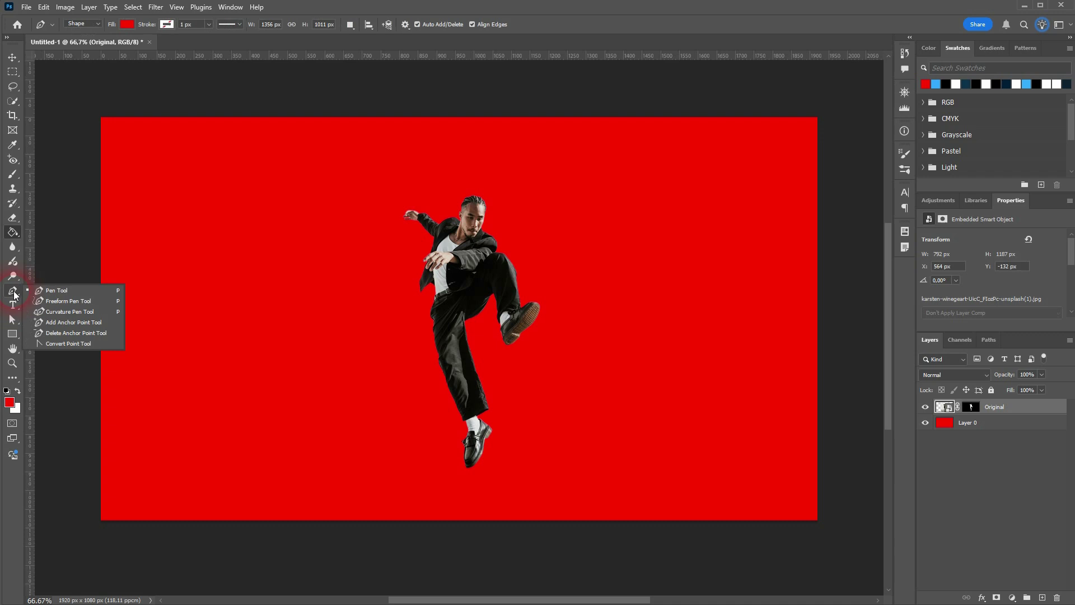
left_click(84, 290)
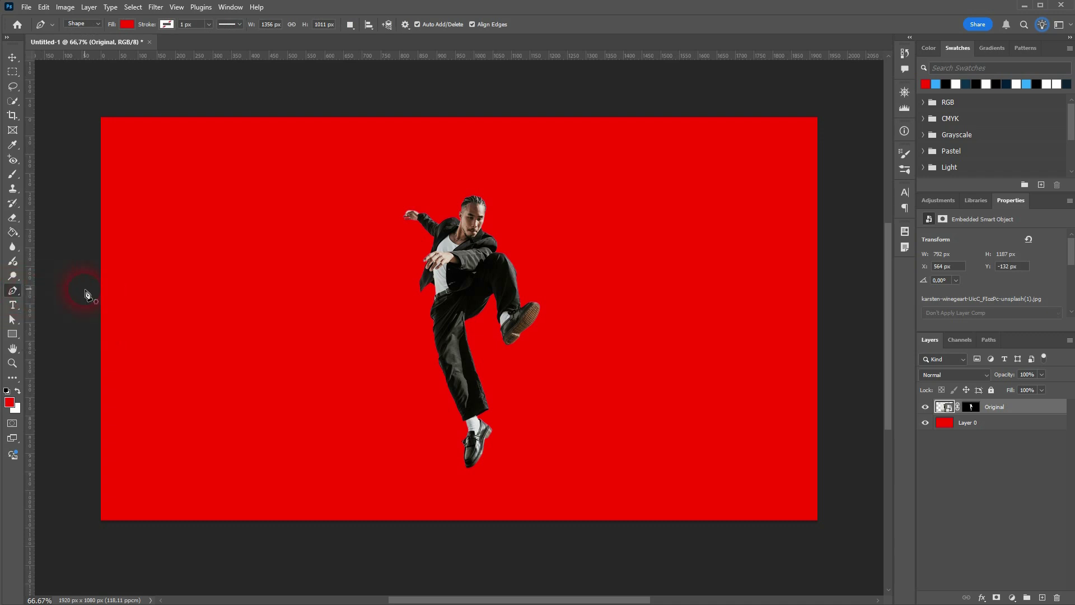
left_click(128, 23)
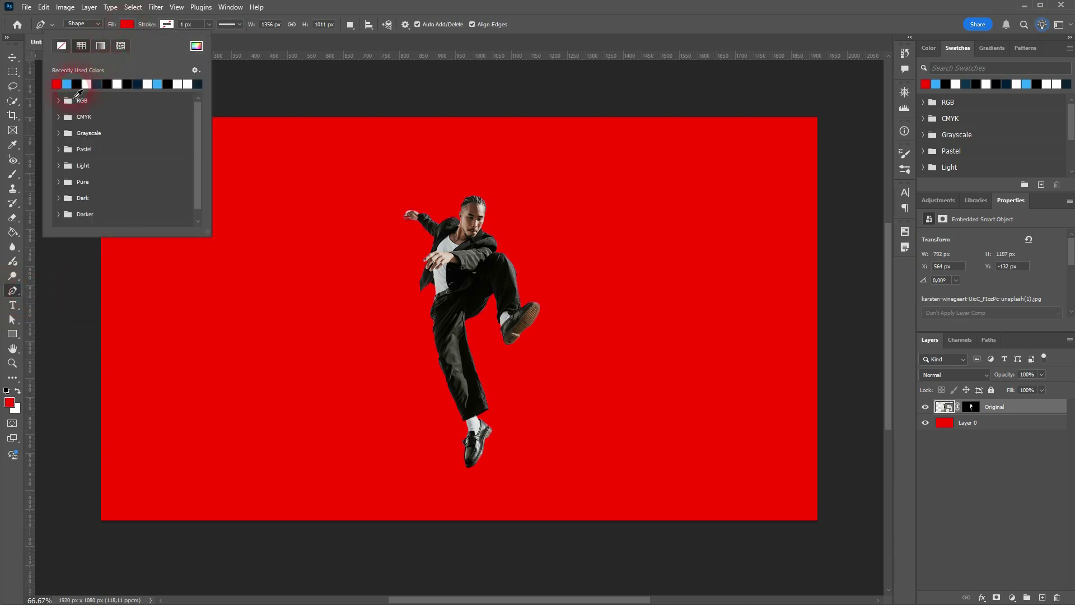
left_click(76, 84)
left_click(108, 33)
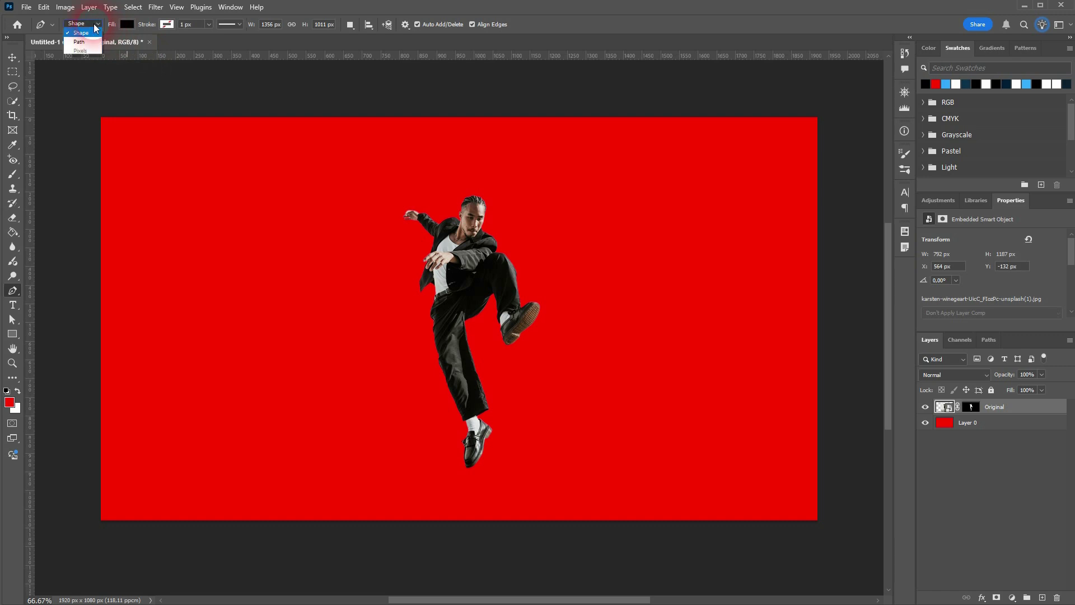
left_click(93, 24)
left_click(81, 42)
left_click(90, 23)
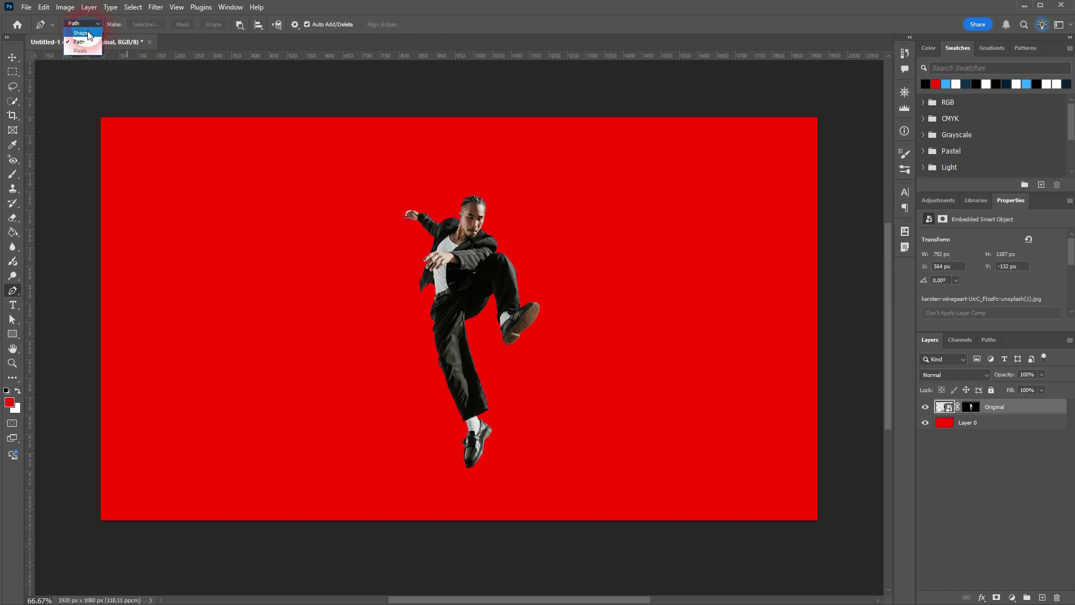
left_click(80, 32)
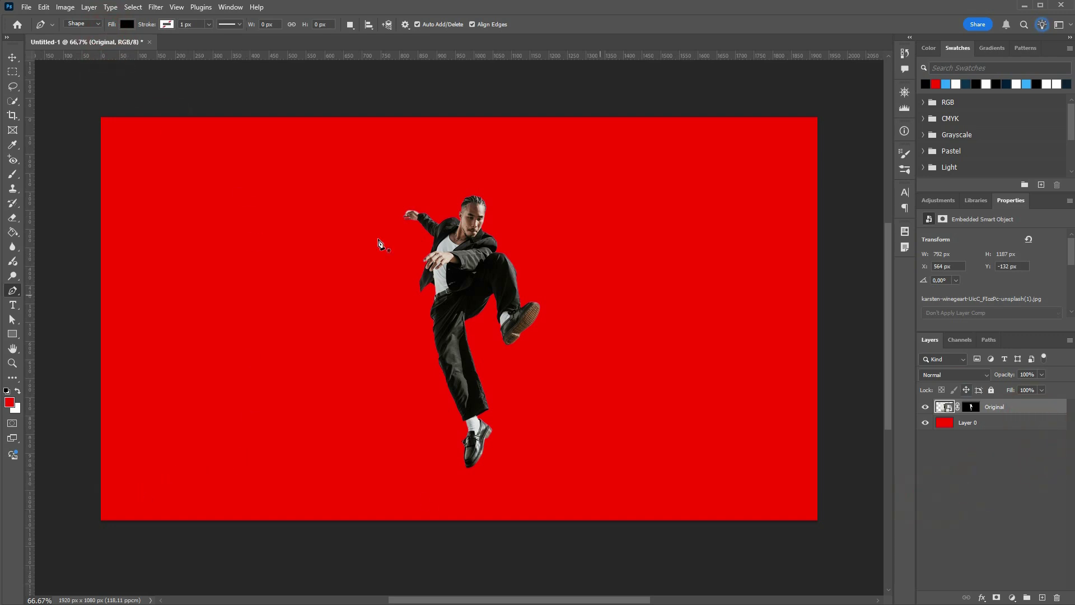
- Move the dancer cutout straight down by about 79 px
left_click(13, 57)
left_click_drag(464, 277, 462, 311)
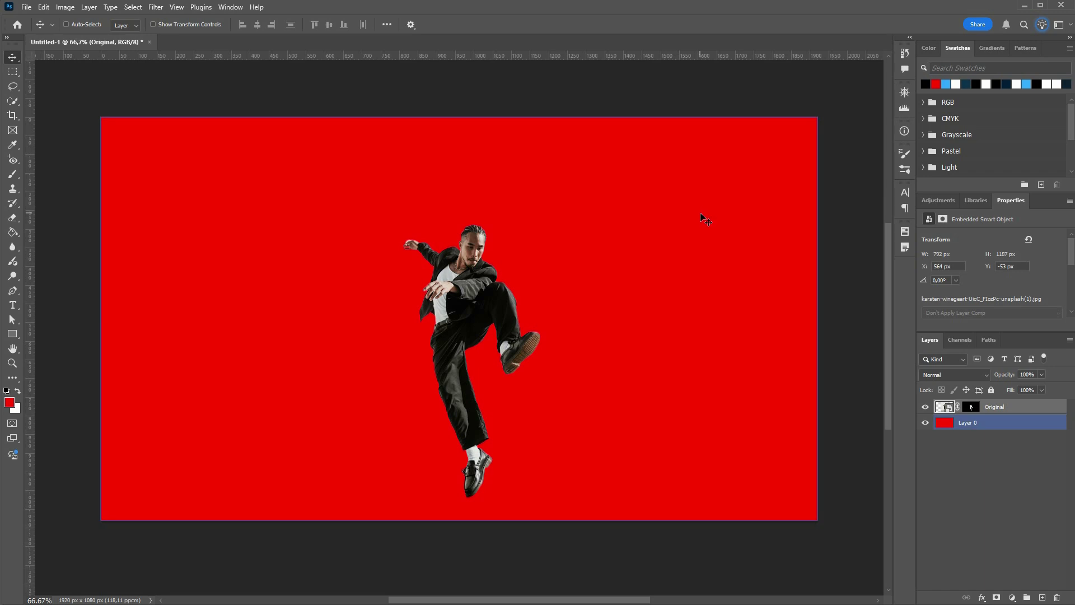
- With the Pen tool in Shape mode, trace straight segments from beside the standing shoe up past the leg and jacket to below the outstretched arm
left_click_drag(17, 295, 74, 289)
left_click(100, 25)
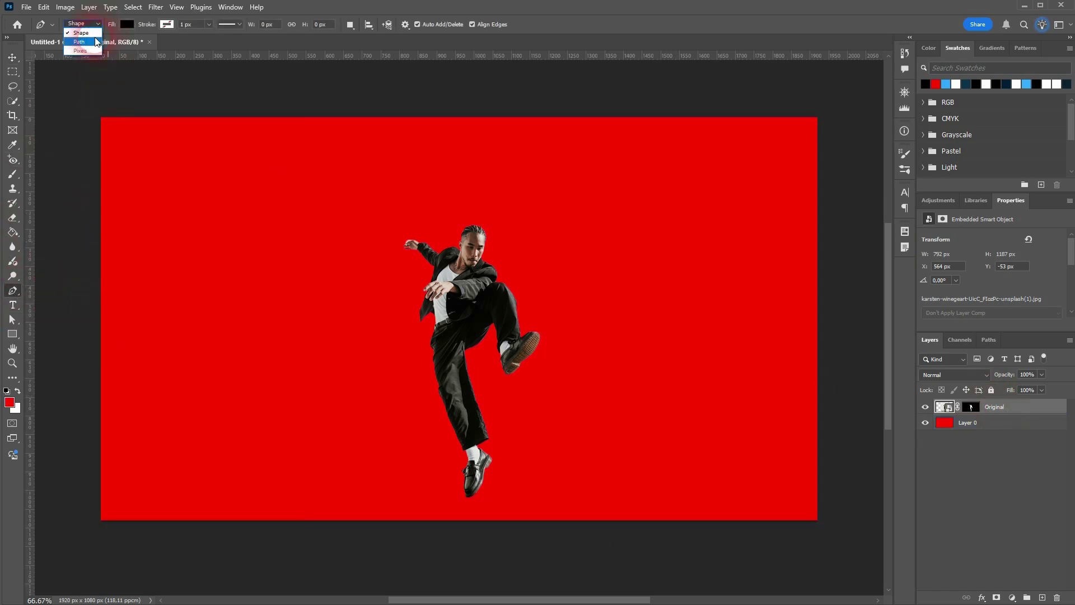
left_click(93, 34)
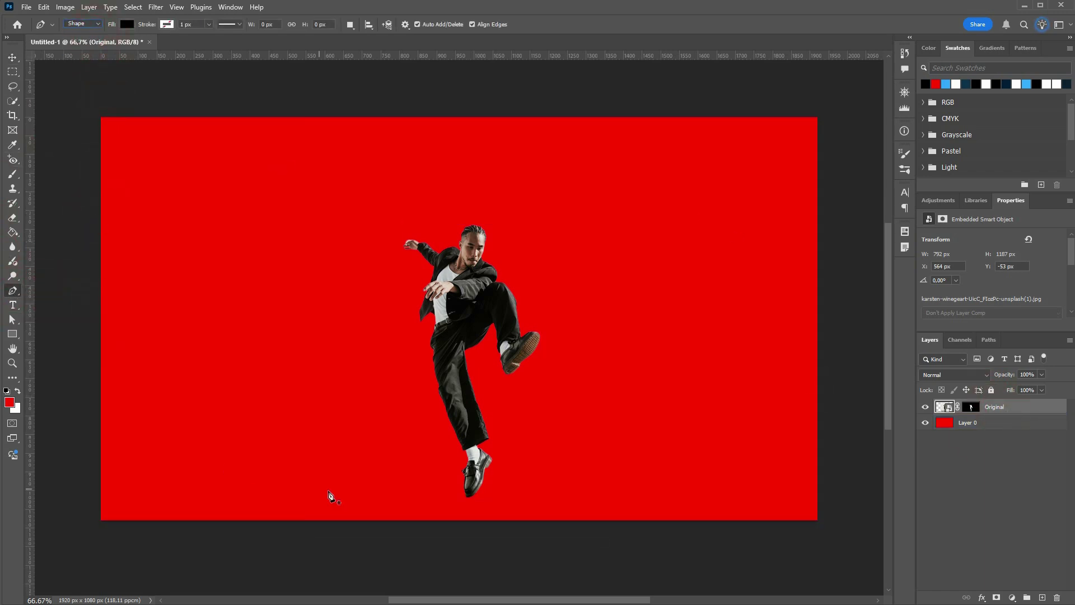
left_click(444, 496)
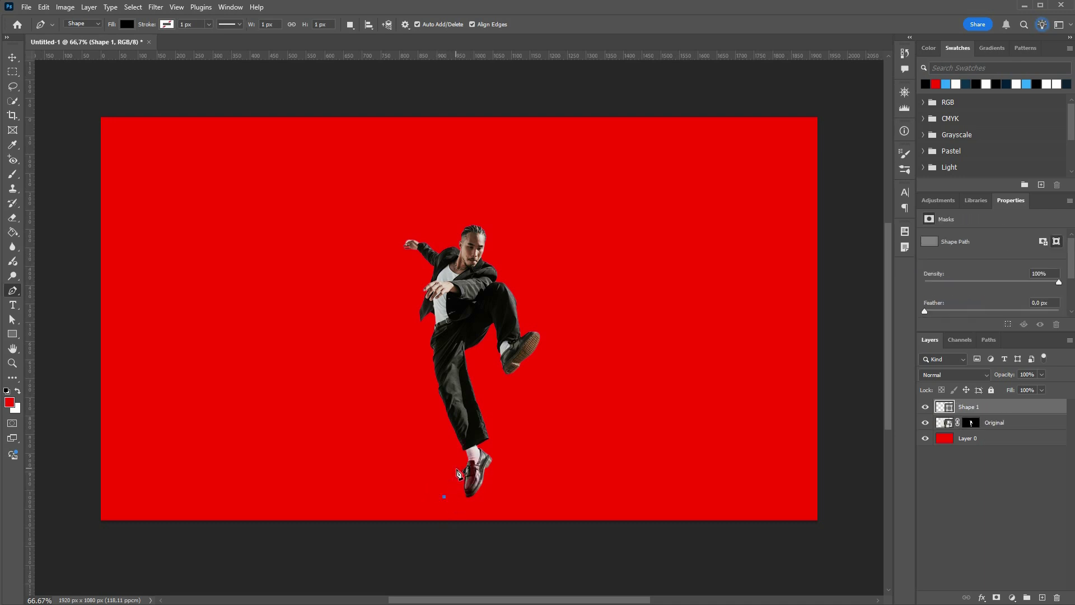
left_click(454, 456)
left_click(423, 379)
left_click(426, 326)
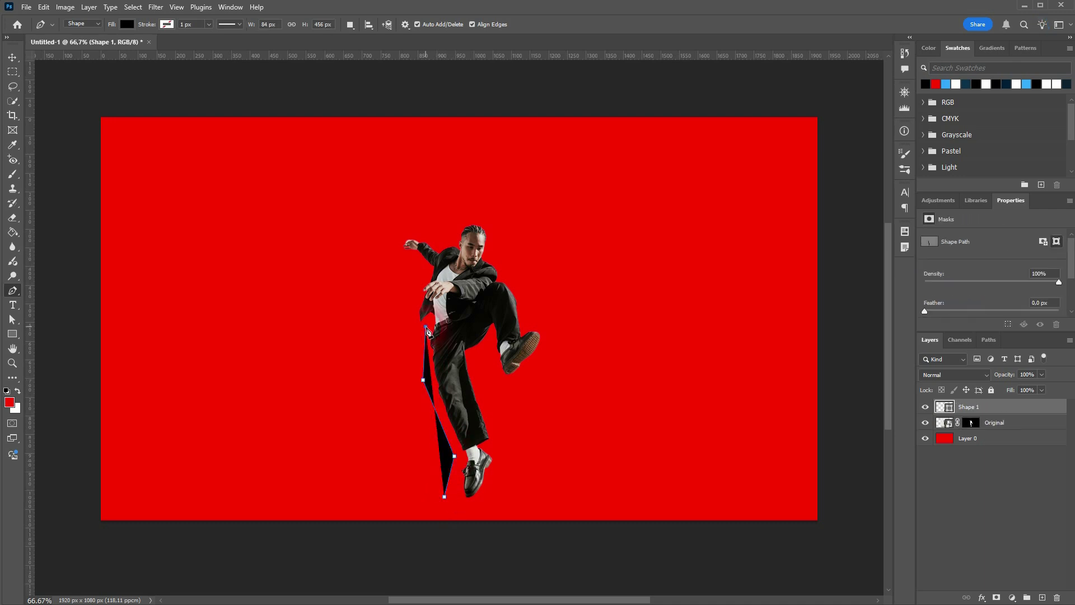
left_click(404, 320)
left_click(416, 289)
left_click(421, 267)
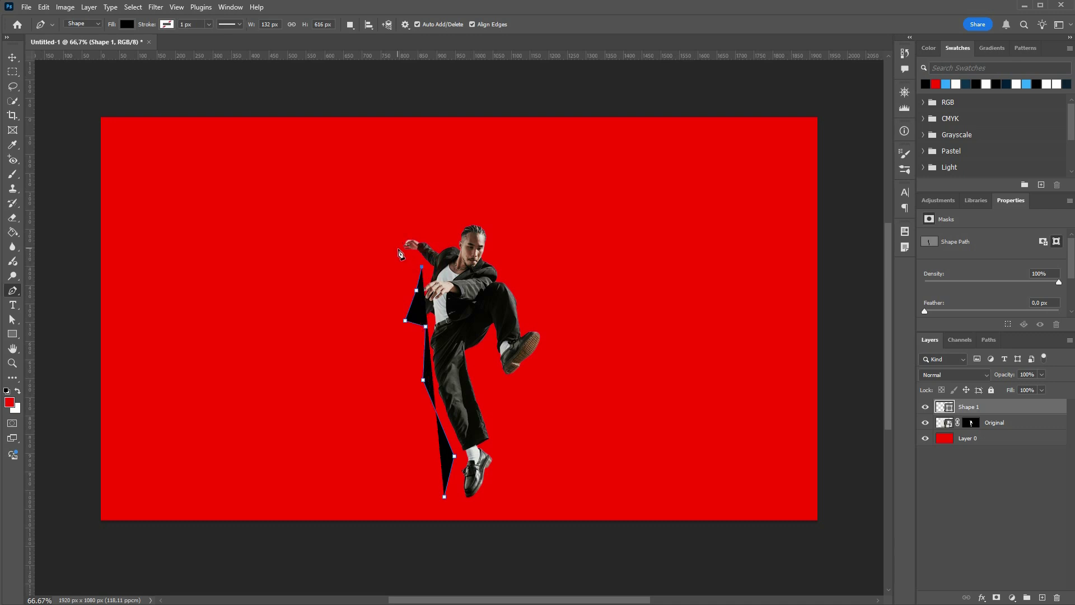
- Continue the outline loosely around the outstretched hand, over the head and down toward the opposite shoulder
left_click(395, 247)
left_click(402, 226)
left_click(434, 236)
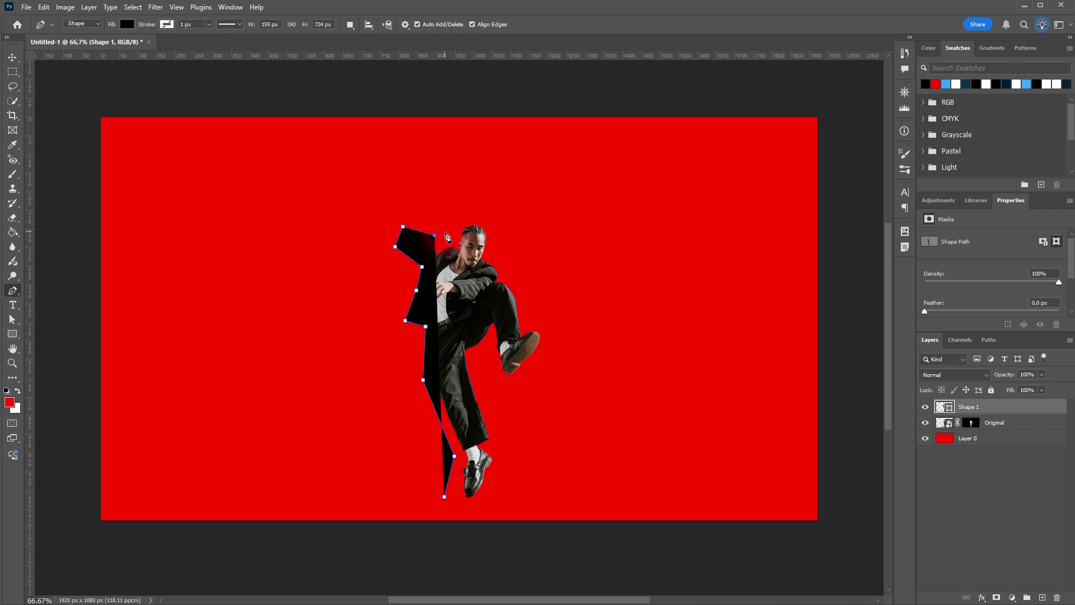
left_click(453, 216)
left_click(505, 213)
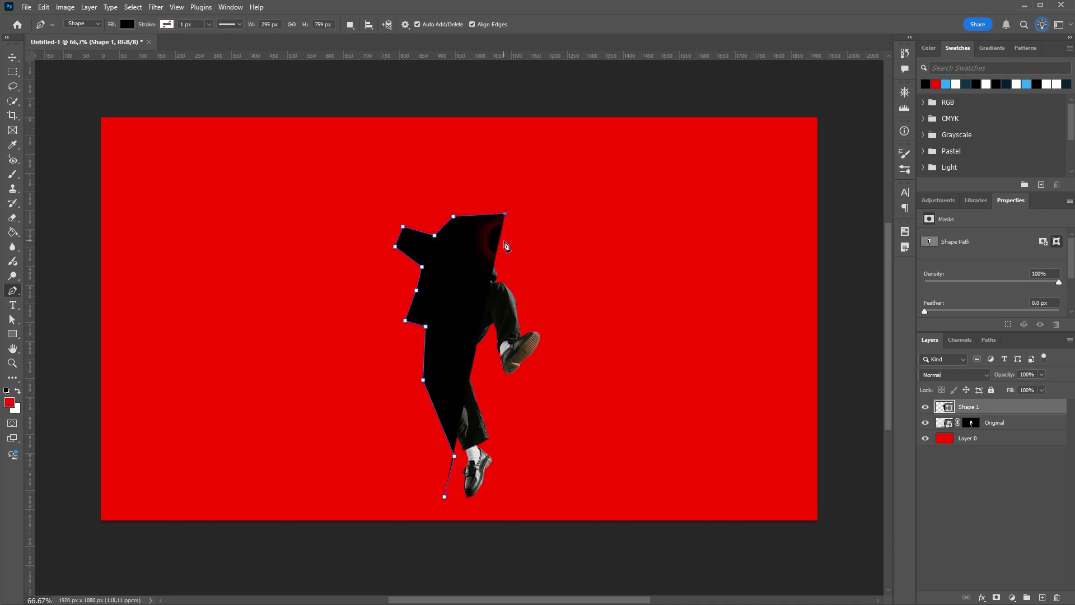
left_click(504, 251)
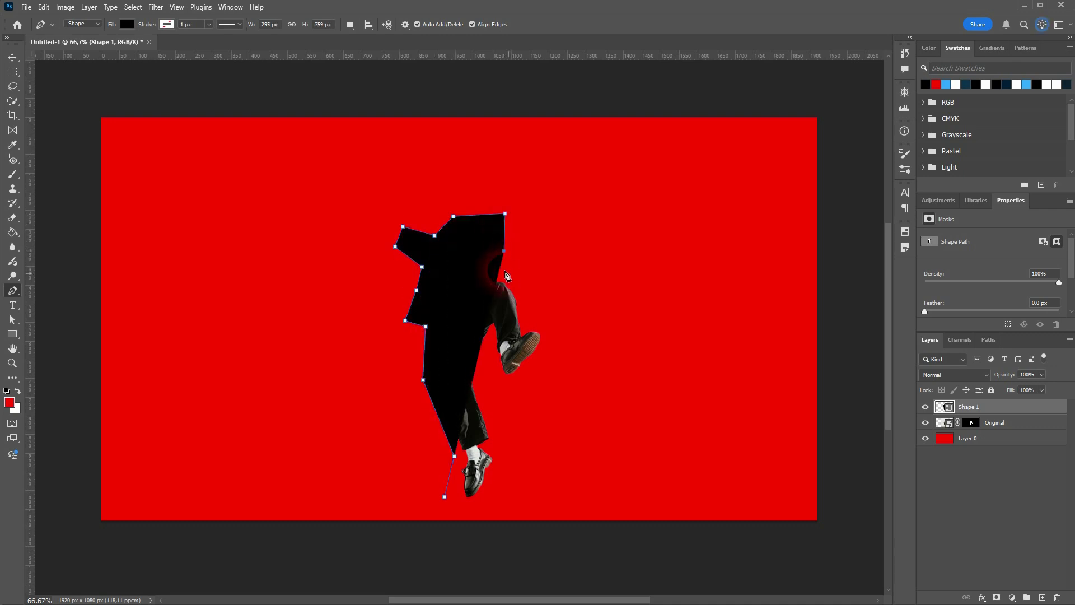
- Set the fill of the outline shape to No Color
left_click(127, 25)
left_click(61, 47)
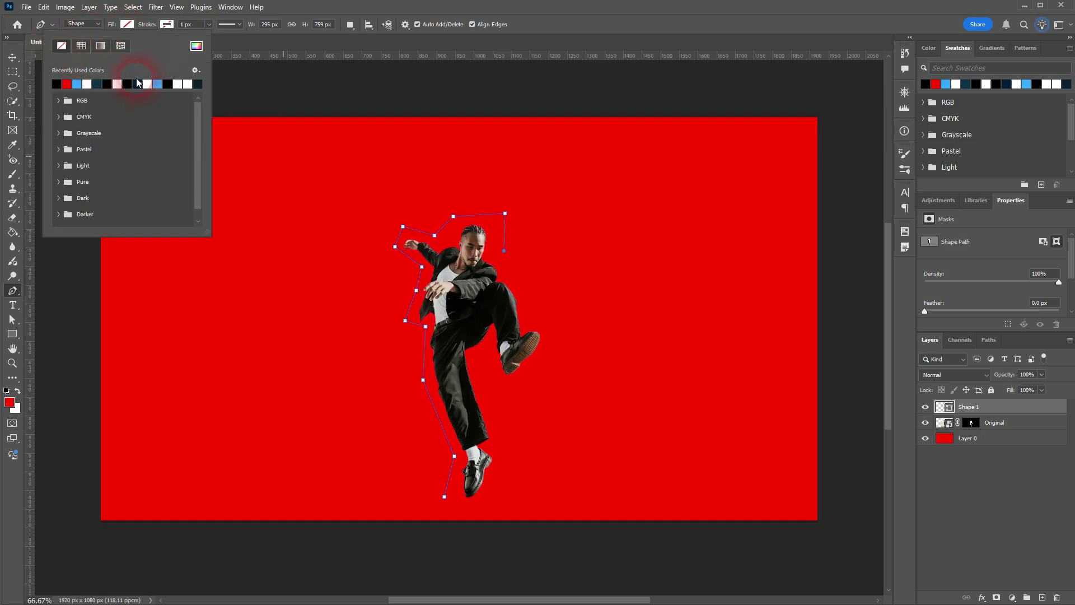
left_click(214, 112)
- Continue the outline past the bent knee, around the raised shoe and down the standing leg to its shoe
left_click(505, 267)
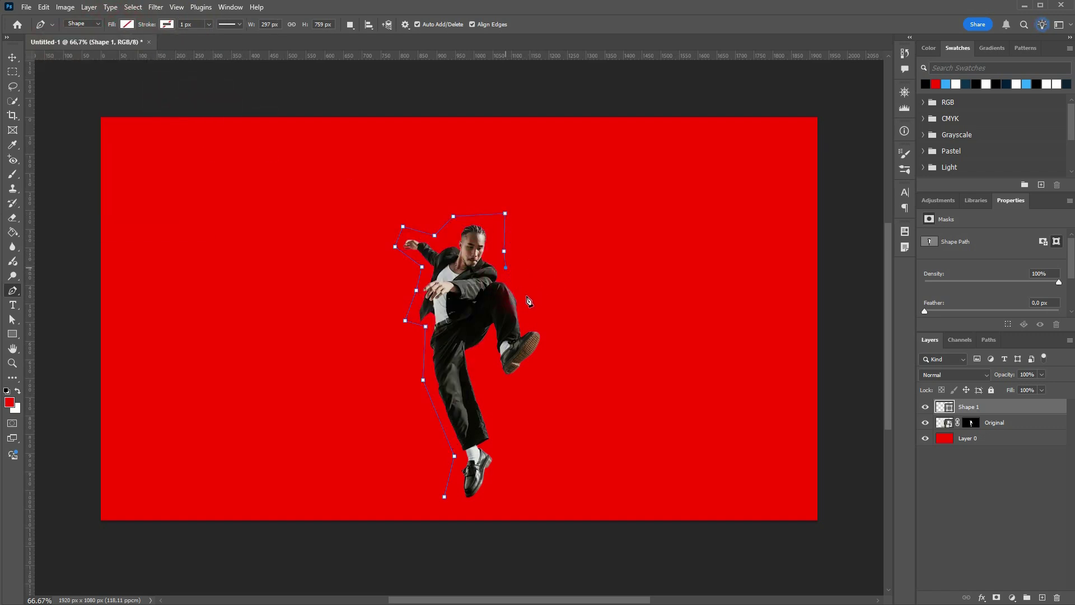
left_click(530, 319)
left_click(549, 330)
left_click(531, 365)
left_click(490, 402)
left_click(497, 442)
left_click(492, 488)
- Extend the path around all four canvas corners, just inside the edges, and close it at its starting point
left_click(801, 497)
left_click(806, 130)
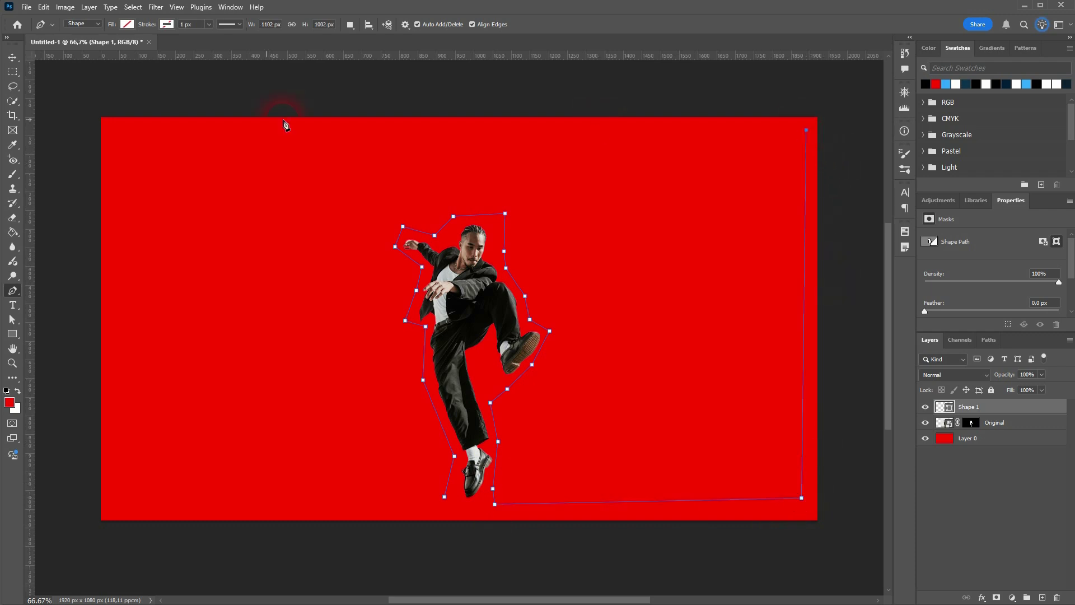
left_click(120, 132)
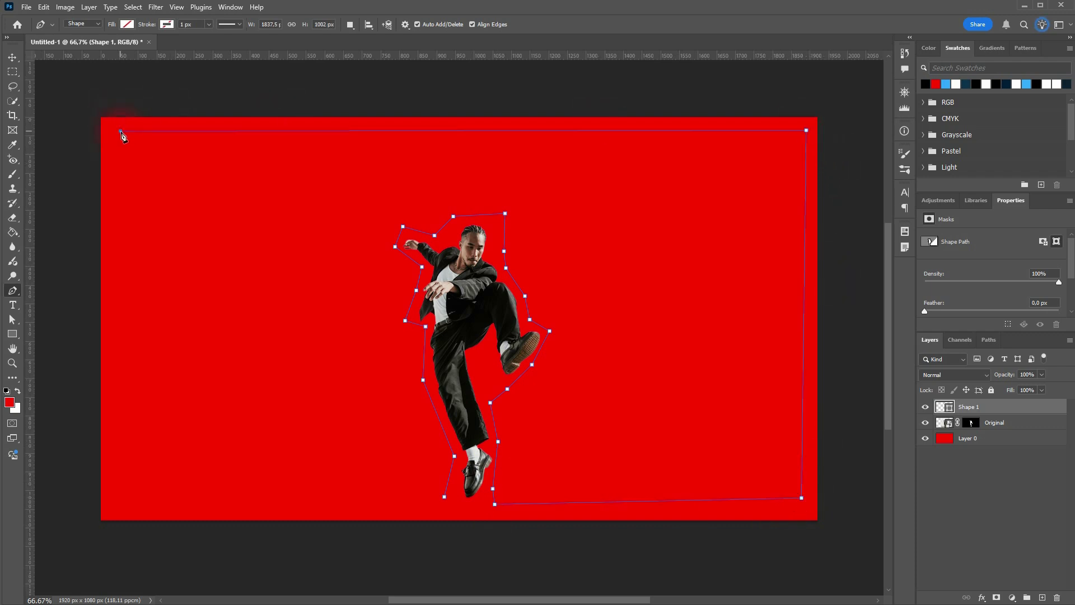
left_click(125, 498)
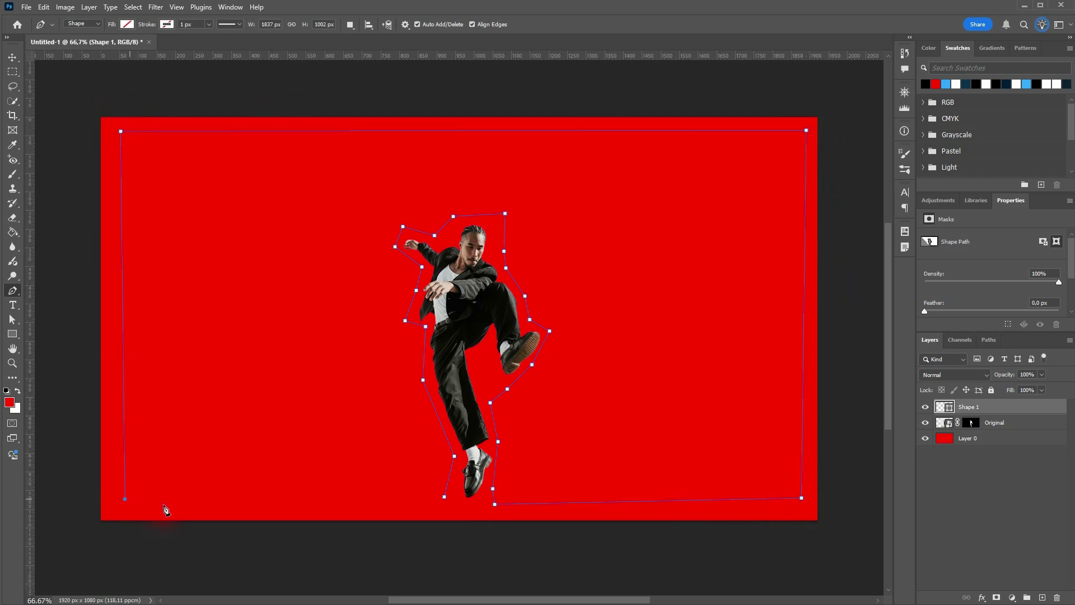
left_click(445, 499)
- Create an area text layer inside the closed shape with the Horizontal Type tool, using Helvetica Bold at 11 pt
left_click(12, 305)
left_click(62, 308)
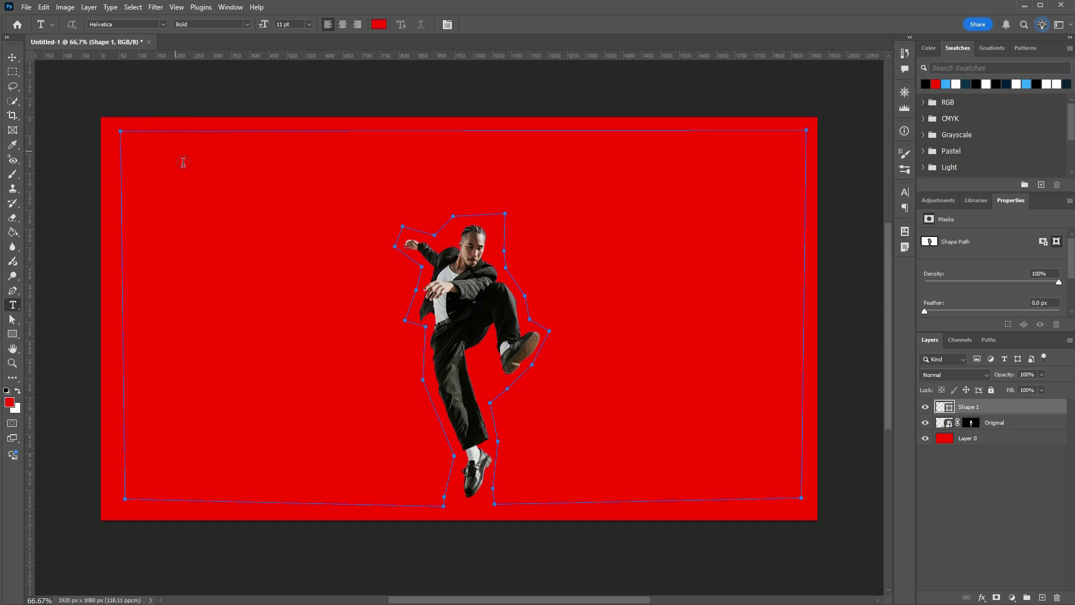
left_click(148, 162)
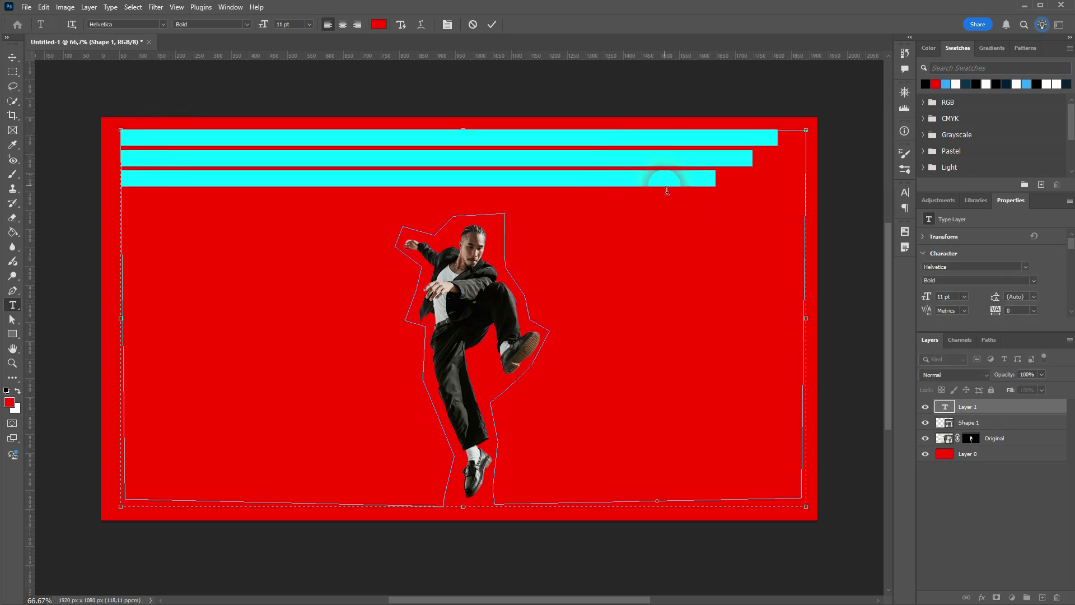
- Set the color of the area text to black (000000)
scroll(1045, 276, "down", 3)
left_click(1019, 251)
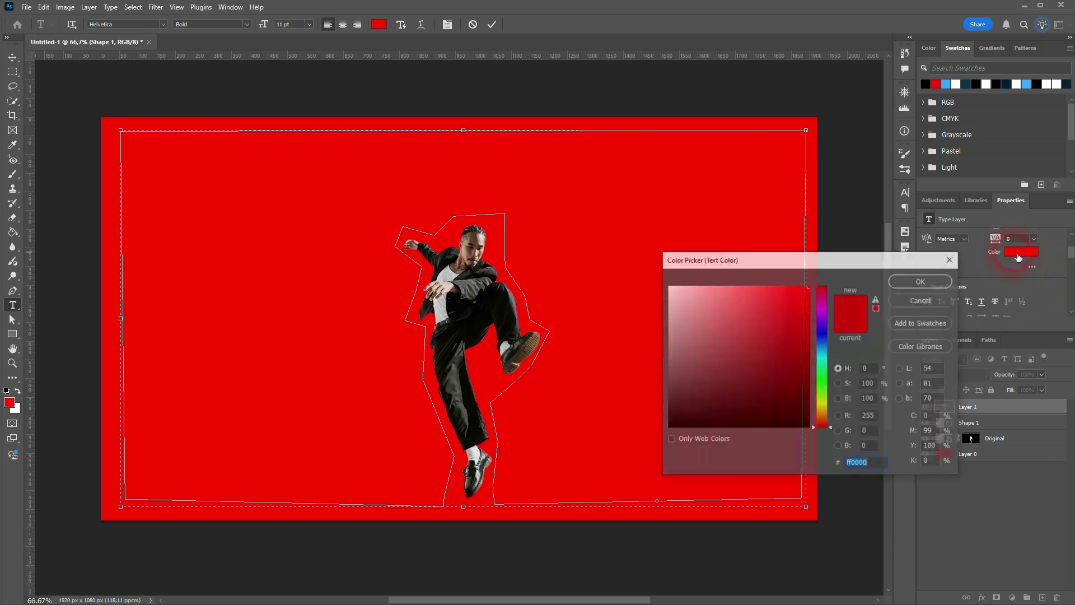
left_click_drag(736, 350, 662, 468)
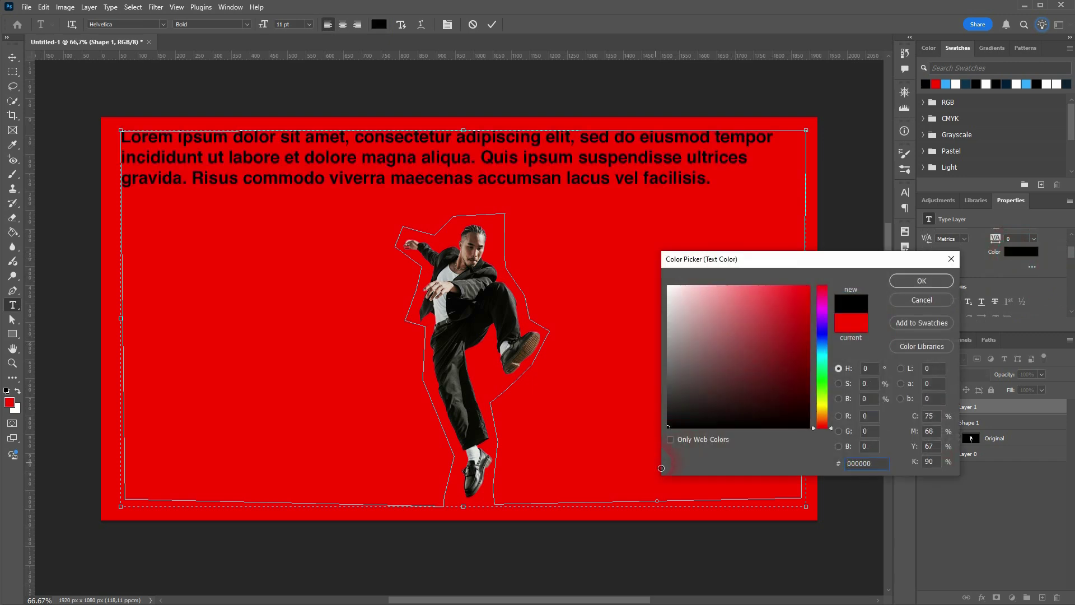
left_click(905, 281)
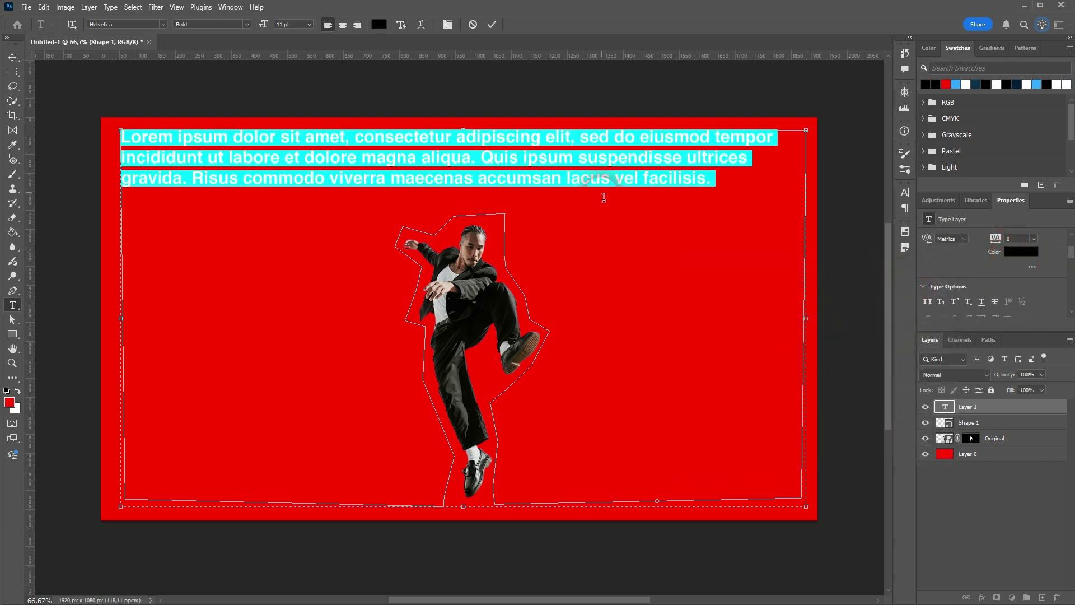
- Replace the placeholder with repeated "Lorem ipsum dolor sit amet, consetetur sadipscing elitr" text to fill the shape, and commit the text layer
type("Lorem ipsum dolor sit amet, consetetur sadipscing elitr, sed diam nonumy eirmod tempor invidunt ut labore et dolore magna aliquyam erat, sed diam voluptua. At vero eos et accusam et justo duo dolores et ea rebum. Stet clita kasd gubergren, no sea takimata sanctus est Lorem ipsum dolor sit amet. Lorem ipsum dolor sit amet, consetetur sadipscing elitr, sed diam nonumy eirmod tempor invidunt ut labore et dolore magna aliquyam erat, sed diam voluptua. At vero eos et accusam et justo duo dolores et ea rebum. Stet clita kasd gubergren, no sea takimata sanctus est Lorem ipsum dolor sit amet.")
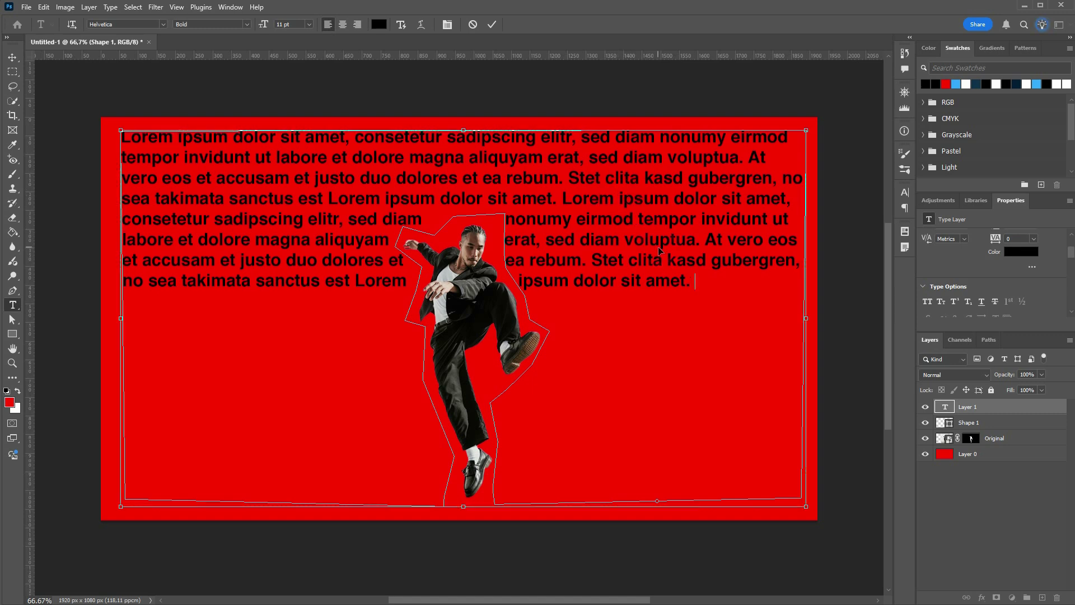
type("Lorem ipsum dolor sit amet, consetetur sadipscing elitr, sed diam nonumy eirmod tempor invidunt ut labore et dolore magna aliquyam erat, sed diam voluptua. At vero eos et accusam et justo duo dolores et ea rebum. Stet clita kasd gubergren, no sea takimata sanctus est Lorem ipsum dolor sit amet. Lorem ipsum dolor sit amet, consetetur sadipscing elitr, sed diam nonumy eirmod tempor invidunt ut labore et dolore magna aliquyam erat, sed diam voluptua. At vero eos et accusam et justo duo dolores et ea rebum. Stet clita kasd gubergren, no sea takimata sanctus est Lorem ipsum dolor sit amet.")
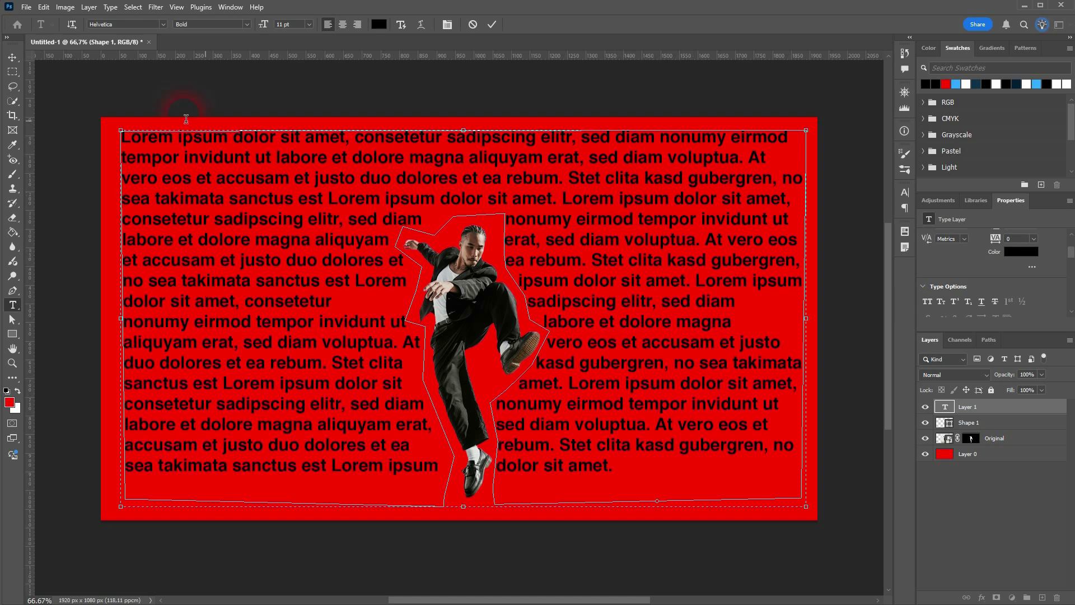
left_click(12, 57)
left_click(997, 463)
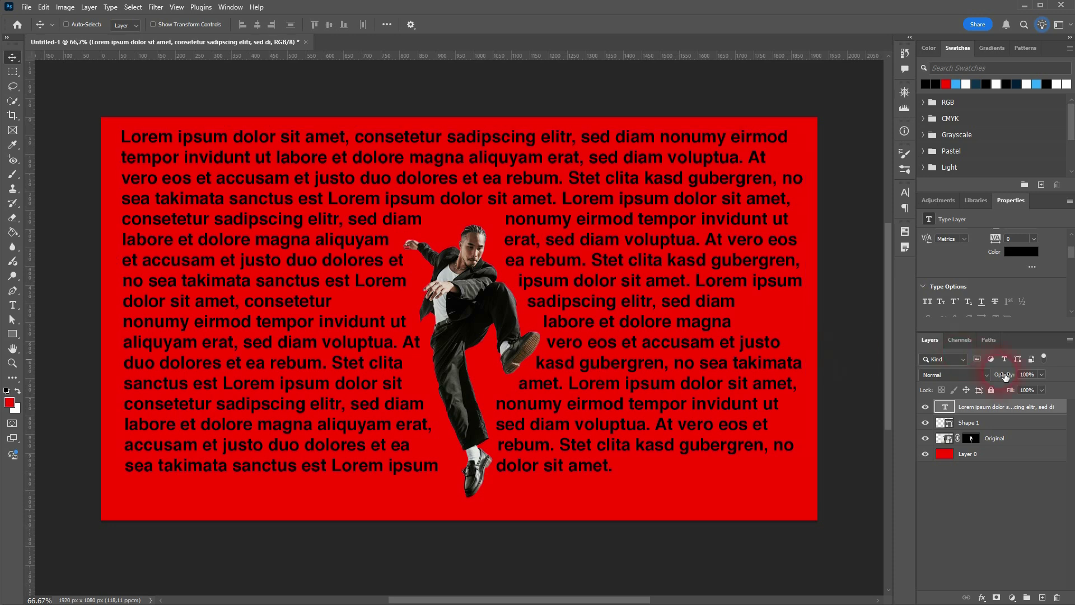
- Increase the font size of the Lorem ipsum text layer to 13 pt
left_click(1002, 422)
left_click(997, 408)
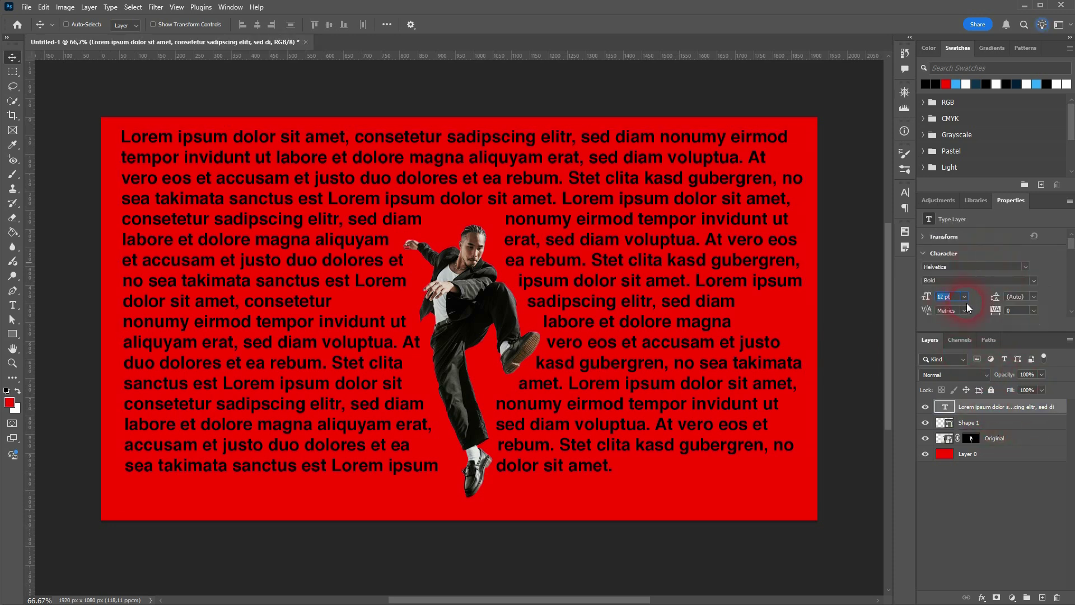
key("Up")
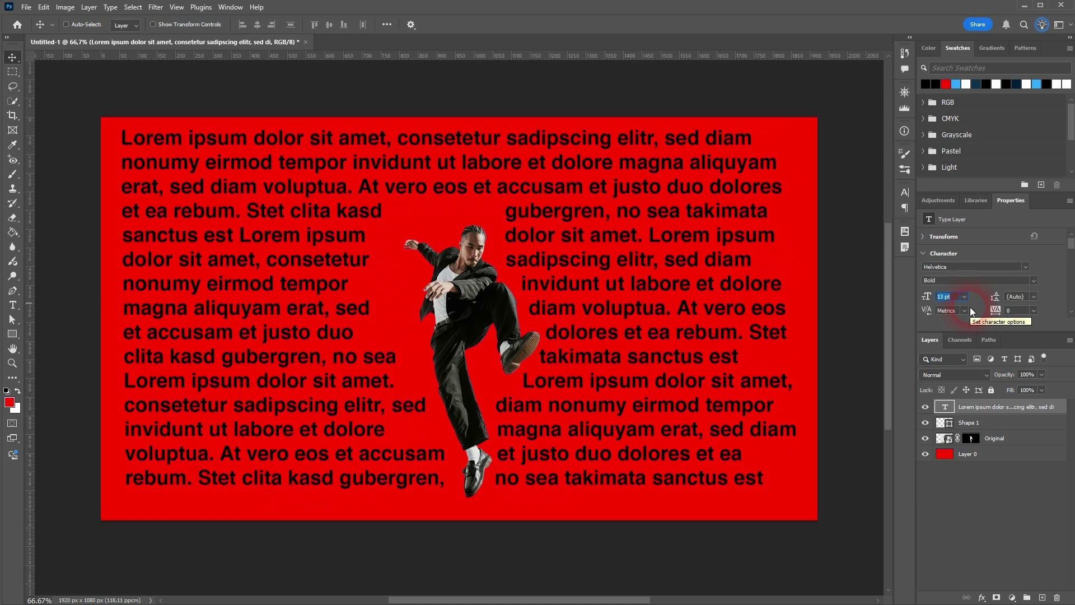
- Change the color of the Lorem ipsum text layer to white (ffffff)
scroll(1056, 290, "down", 2)
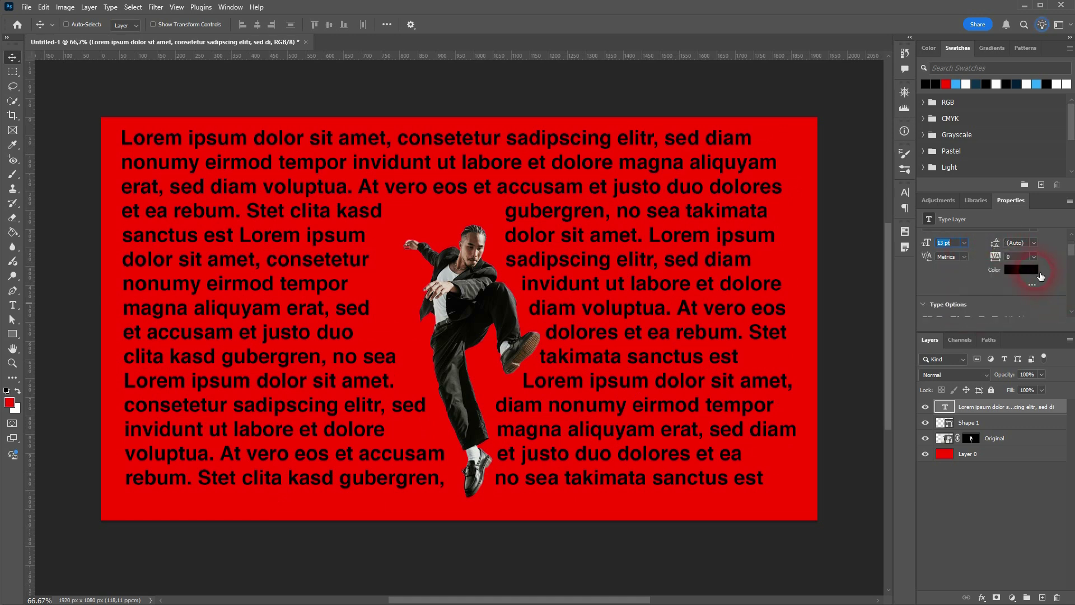
left_click(1040, 270)
left_click(668, 286)
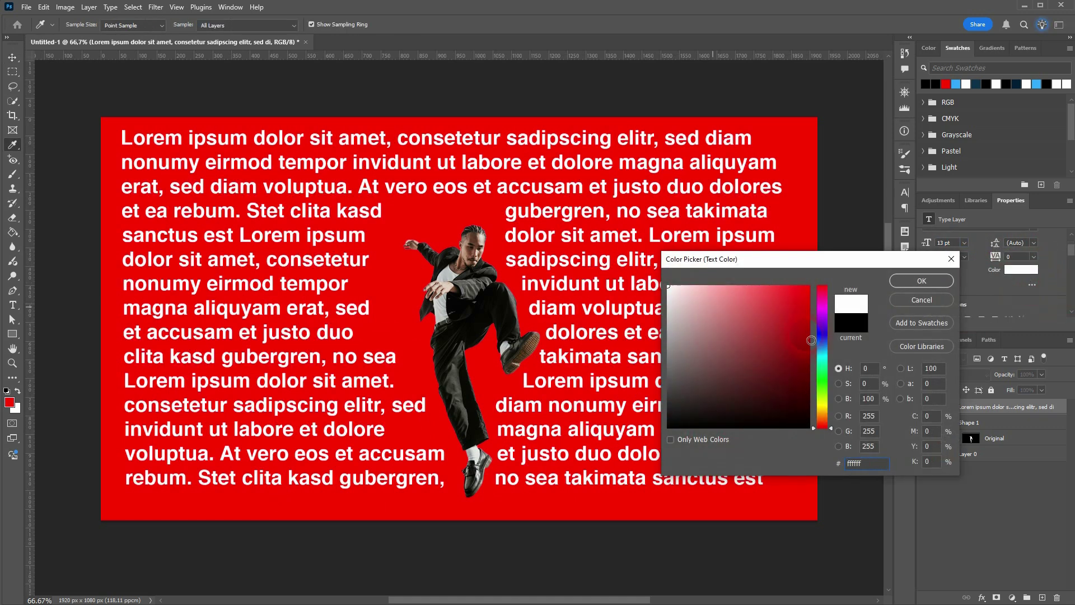
left_click(934, 280)
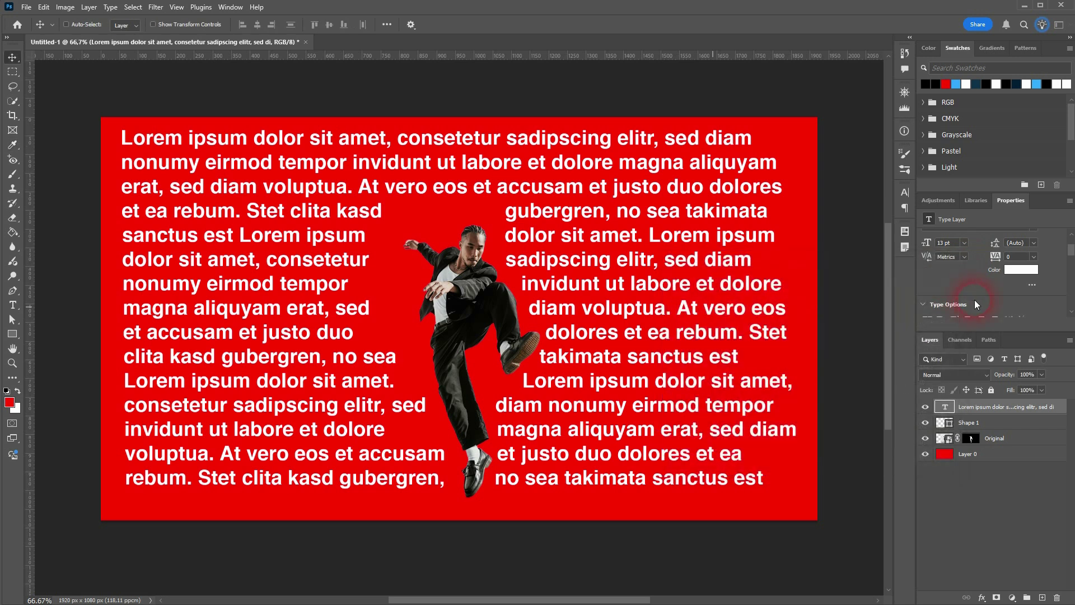